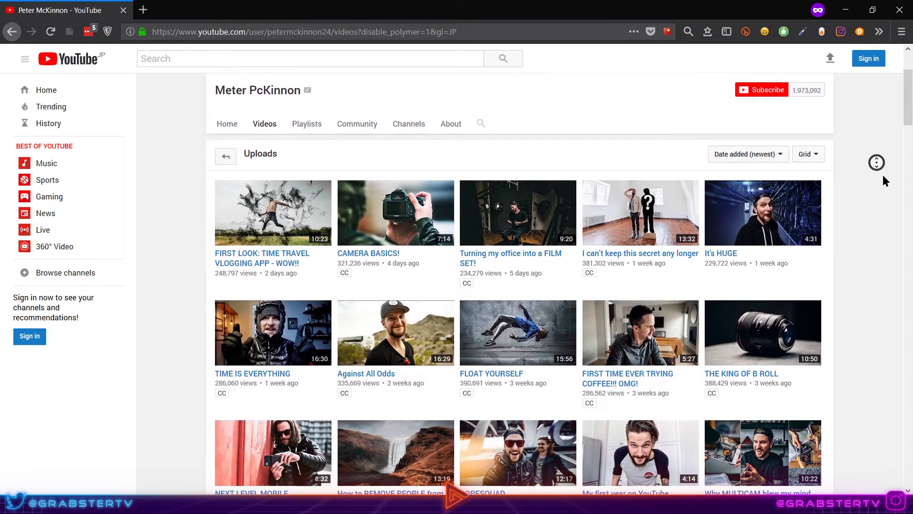
Autoscroll through the Peter McKinnon channel's uploaded videos on YouTube
middle_click(883, 175)
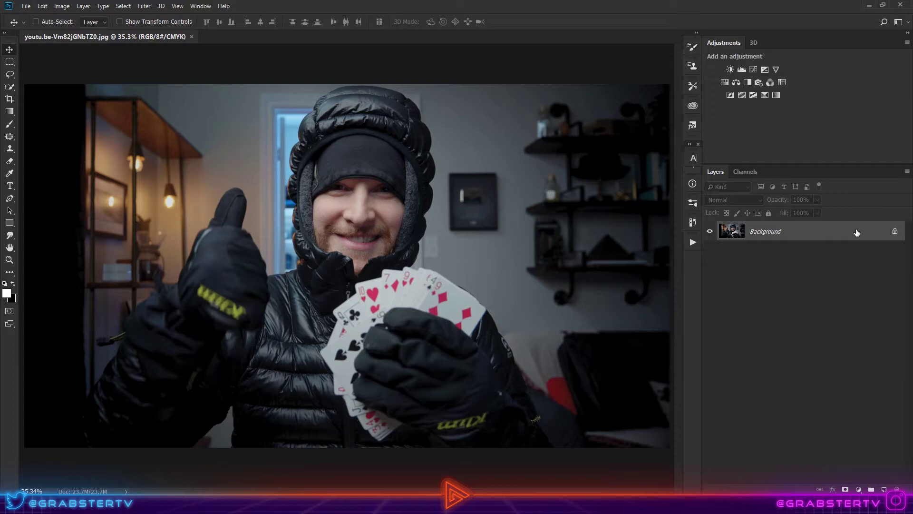
Duplicate the Background photo into Layer 1 and keep Layer 1 selected
key("ctrl+j")
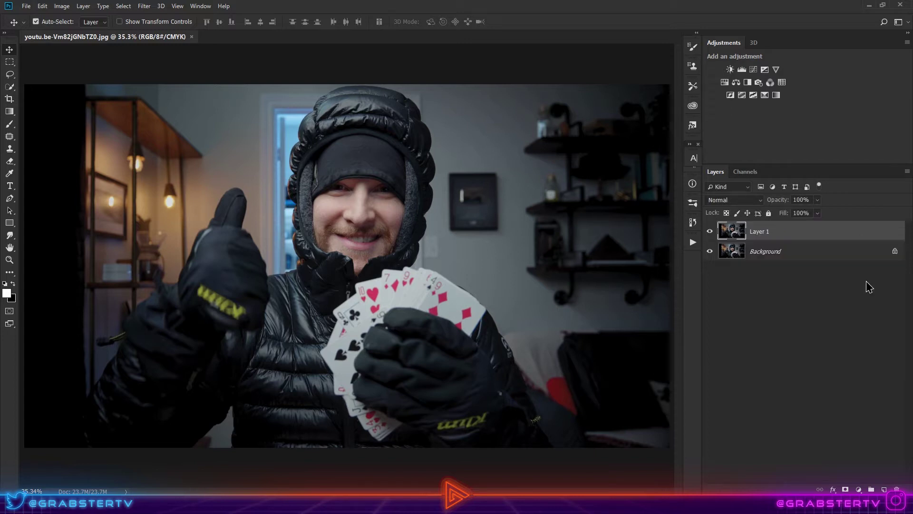
left_click(768, 253)
left_click(798, 231)
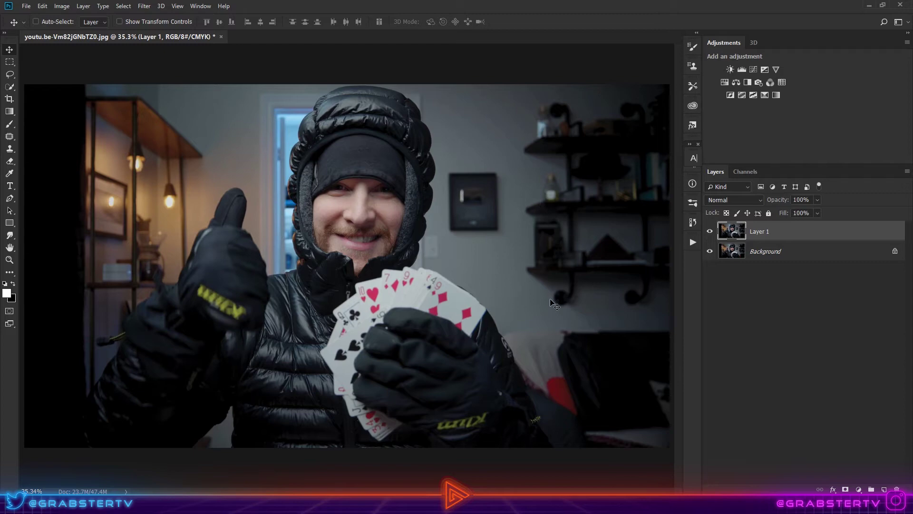
Convert Layer 1 to a smart object and apply the Camera Raw Filter to it
right_click(855, 236)
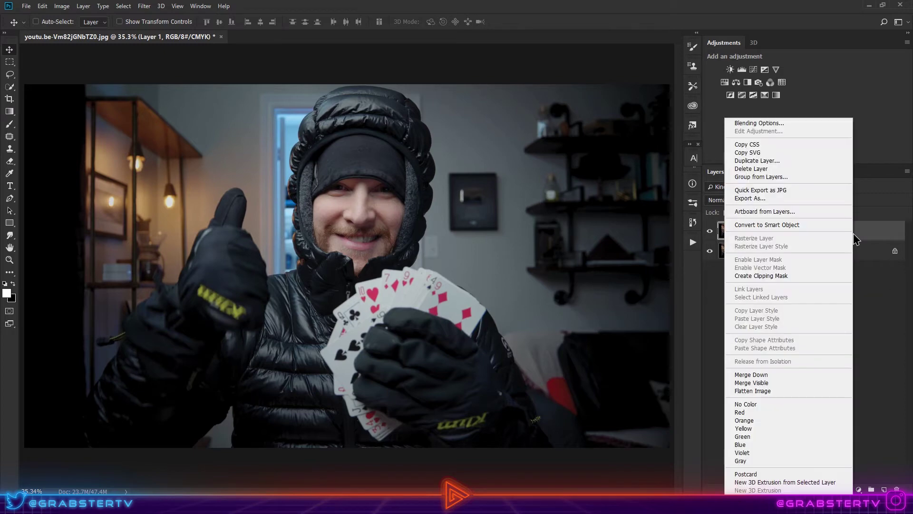
left_click(811, 224)
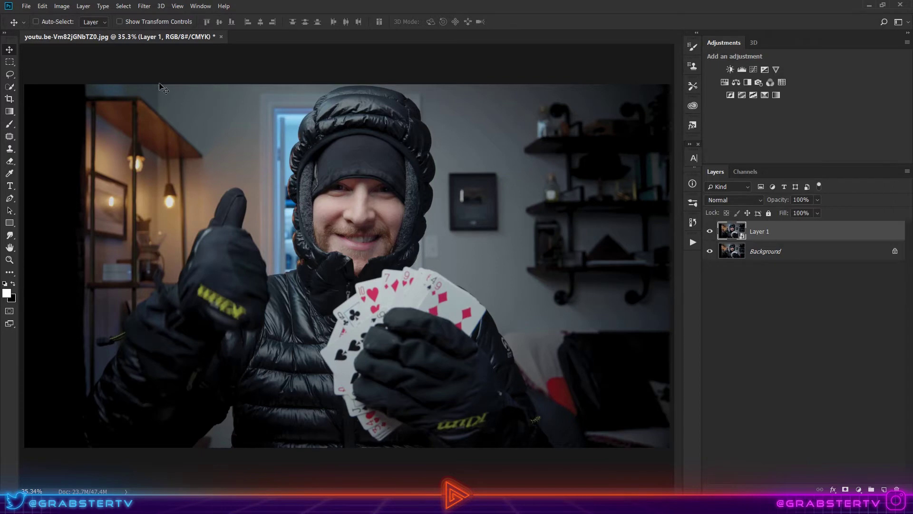
left_click(144, 8)
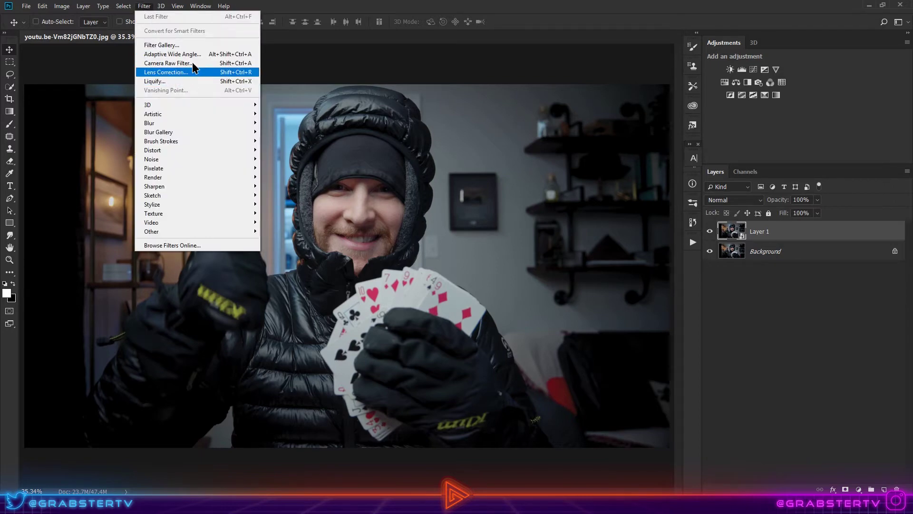
left_click(212, 62)
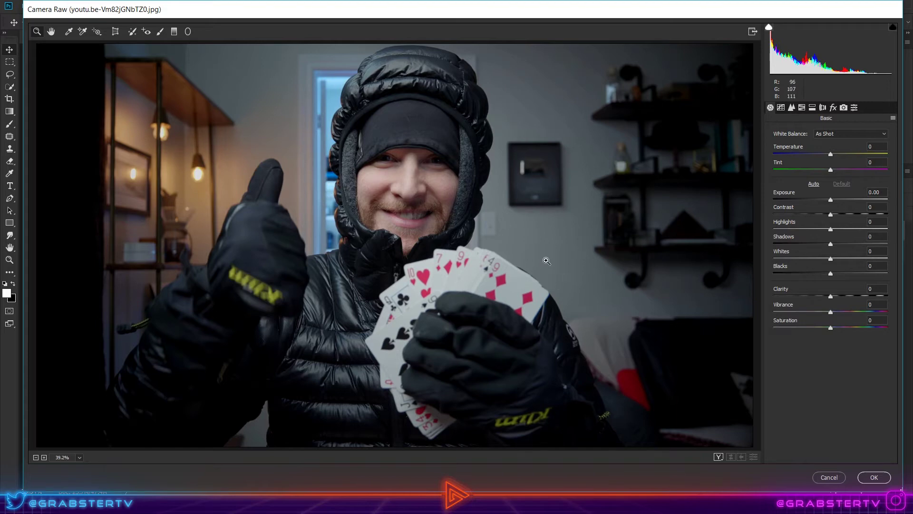
In Camera Raw set Clarity +100, Shadows +32, Whites +18, Blacks -18 and Exposure +0.10
key("alt")
left_click(466, 249, "alt")
left_click(431, 233, "alt")
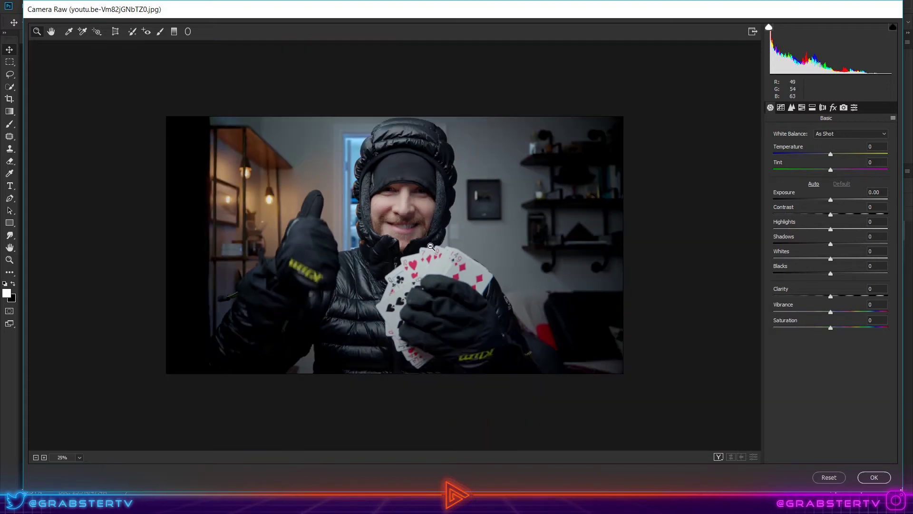
left_click(438, 250, "alt")
left_click(438, 250, "alt")
left_click(385, 274, "alt")
left_click(385, 275, "alt")
left_click(482, 282)
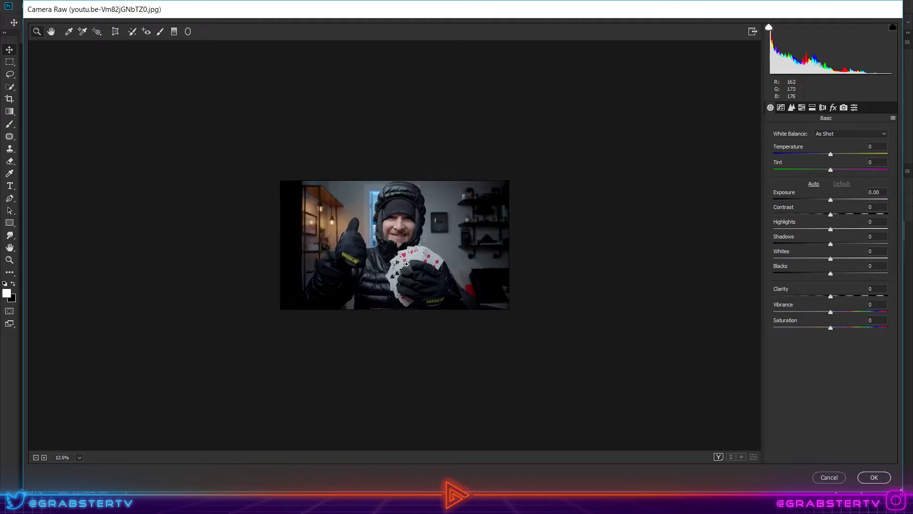
left_click(831, 297)
left_click_drag(837, 298, 889, 298)
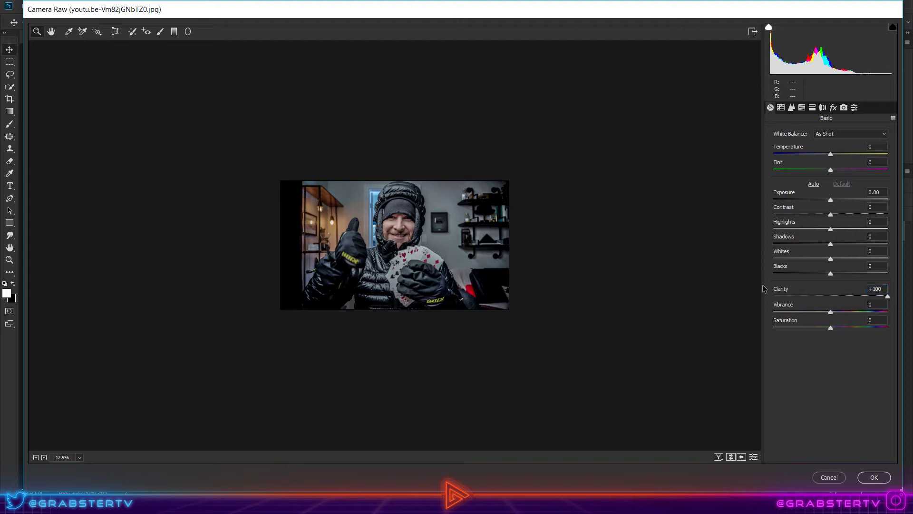
left_click_drag(831, 274, 847, 244)
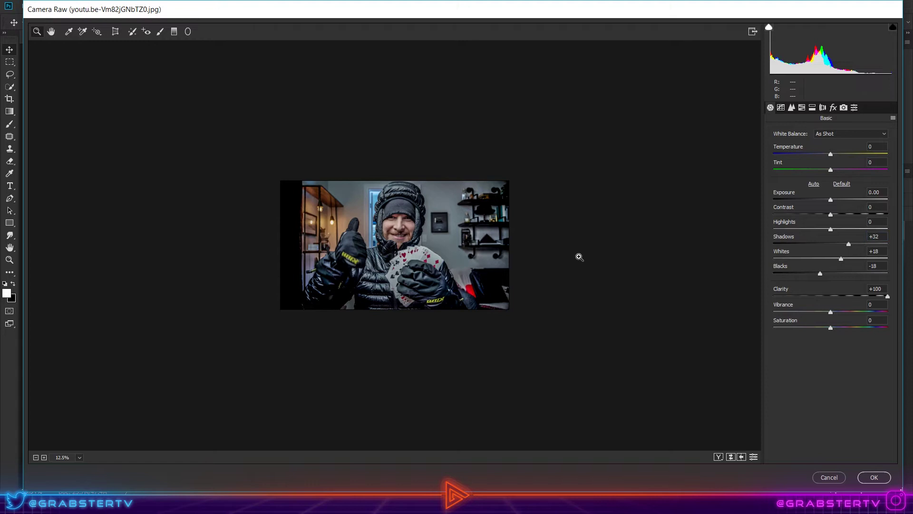
left_click_drag(848, 197, 833, 229)
Cool the Temperature to -8, set Tint +8 and boost Vibrance to +30
left_click(771, 371)
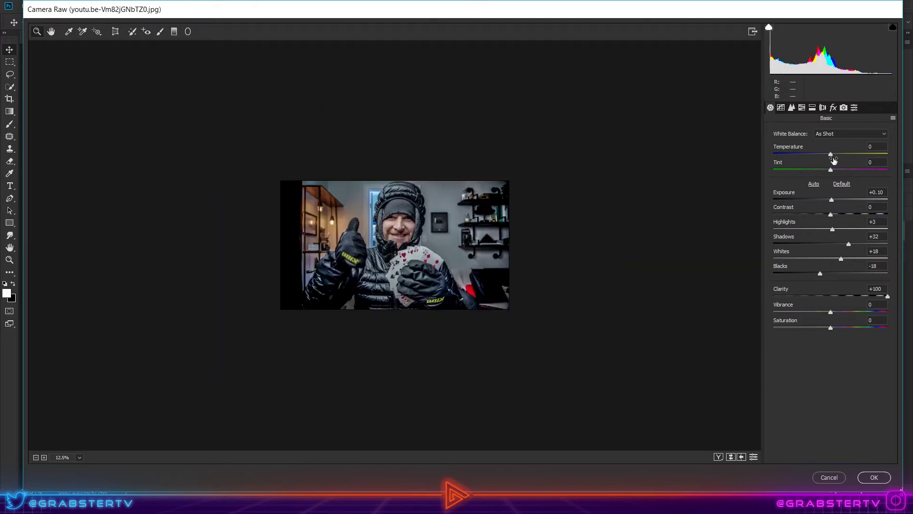
left_click_drag(831, 150, 823, 152)
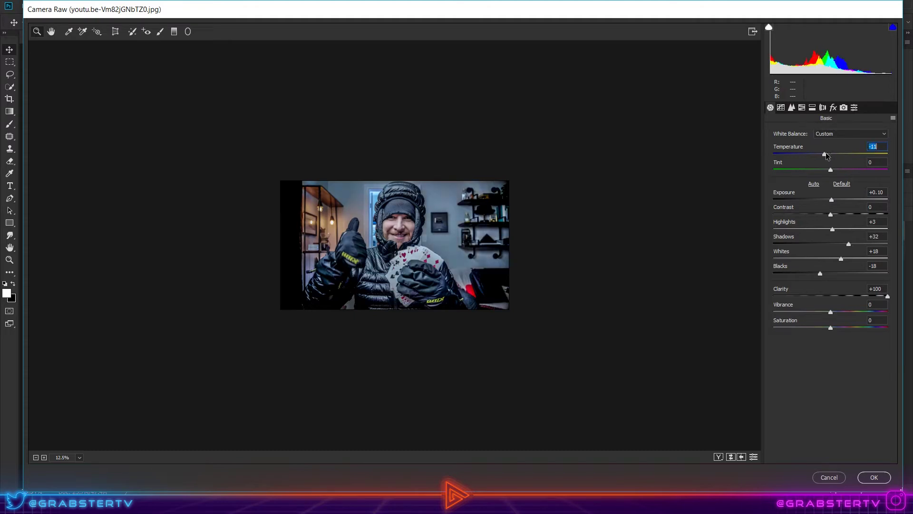
key("Down")
key("Down")
key("Down")
key("Up")
key("Up")
key("Up")
key("Up")
key("Up")
key("Tab")
key("Up")
key("Up")
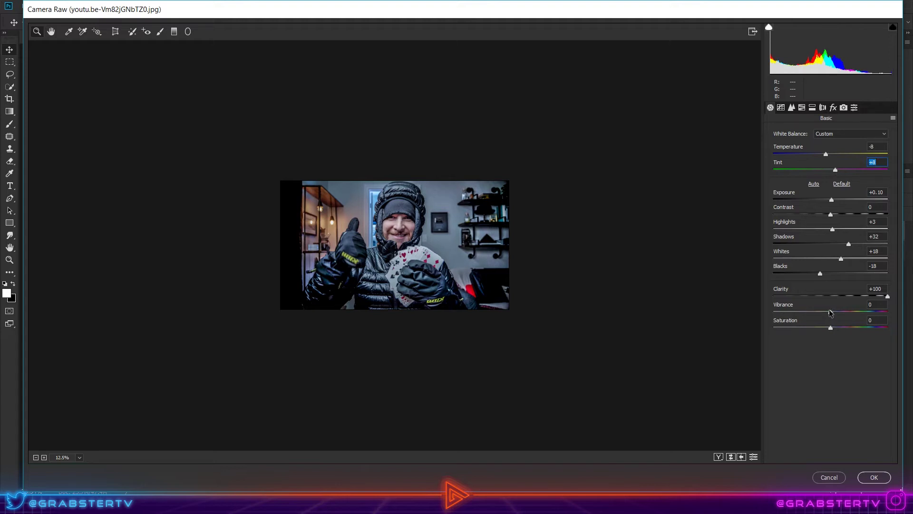
left_click_drag(831, 312, 847, 312)
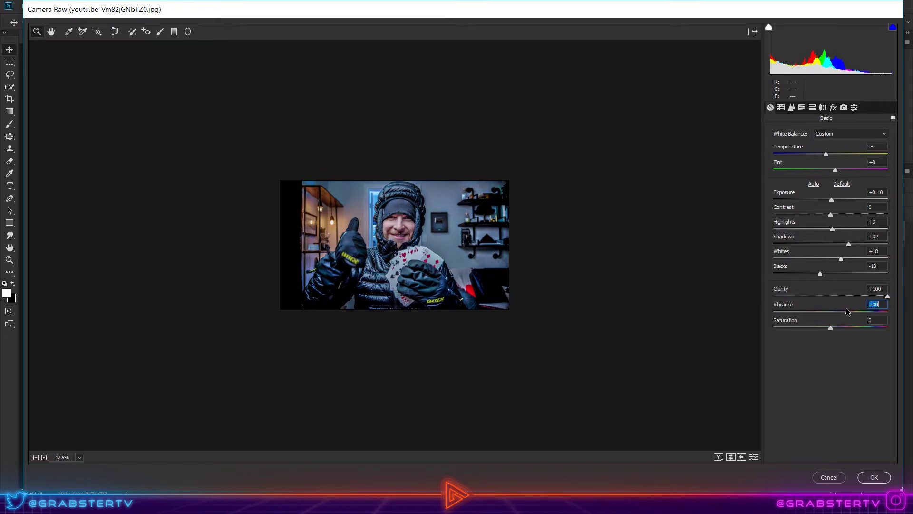
left_click(872, 305)
left_click(791, 109)
Set the Sharpening Amount to 59, toggling it off and on to compare
left_click_drag(773, 145, 816, 145)
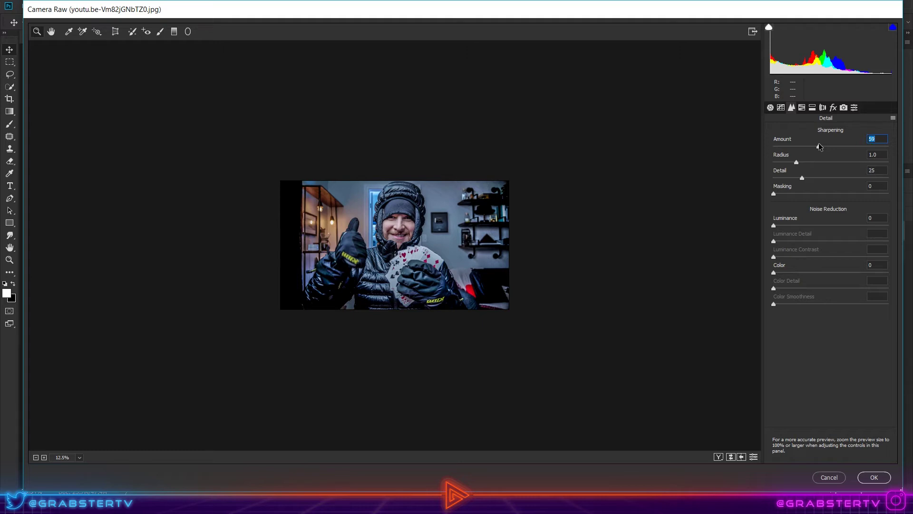
key("p")
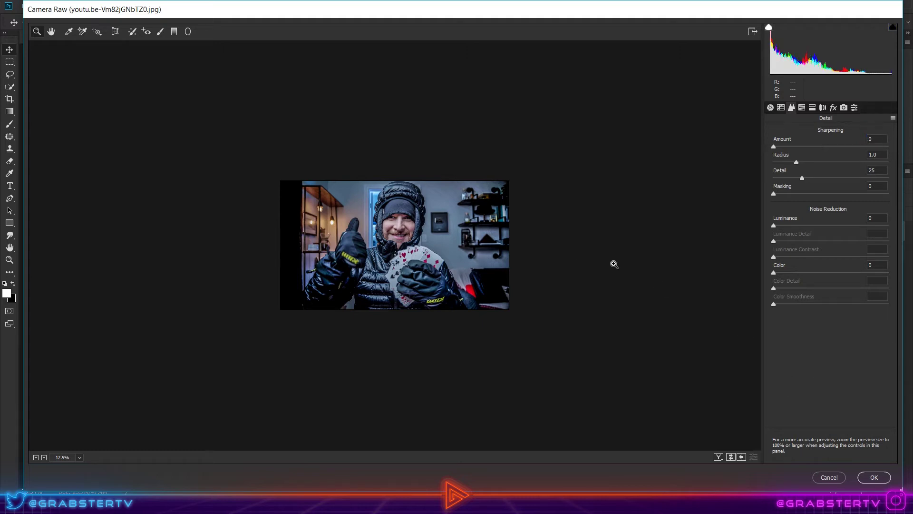
key("p")
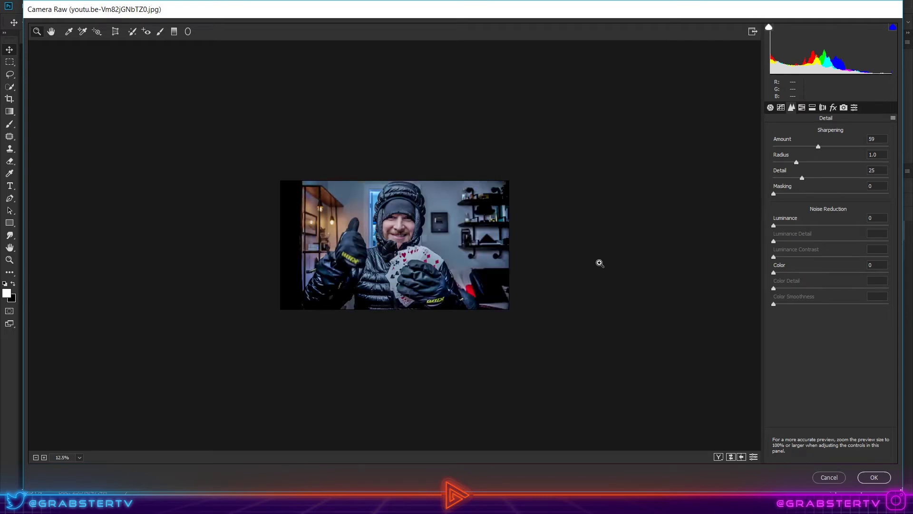
left_click(571, 235)
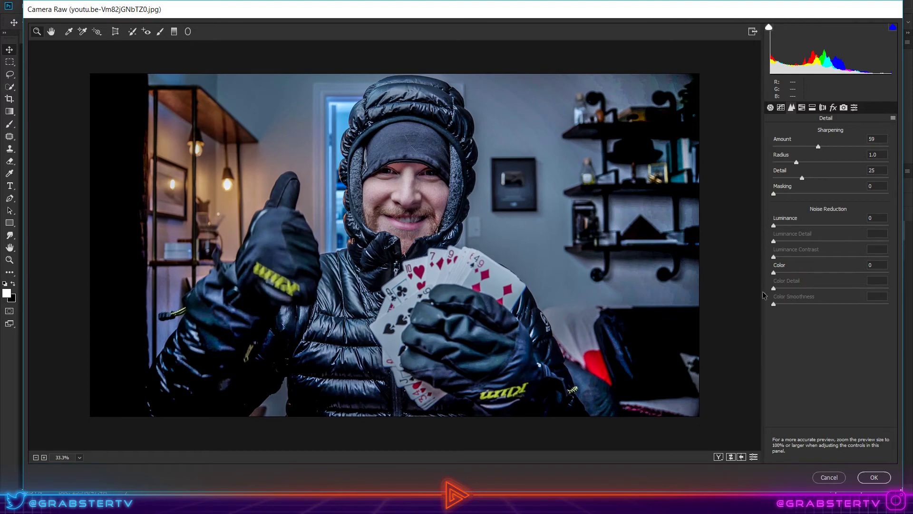
Apply Camera Raw, then reopen the smart filter and lower Clarity to +71
left_click(884, 480)
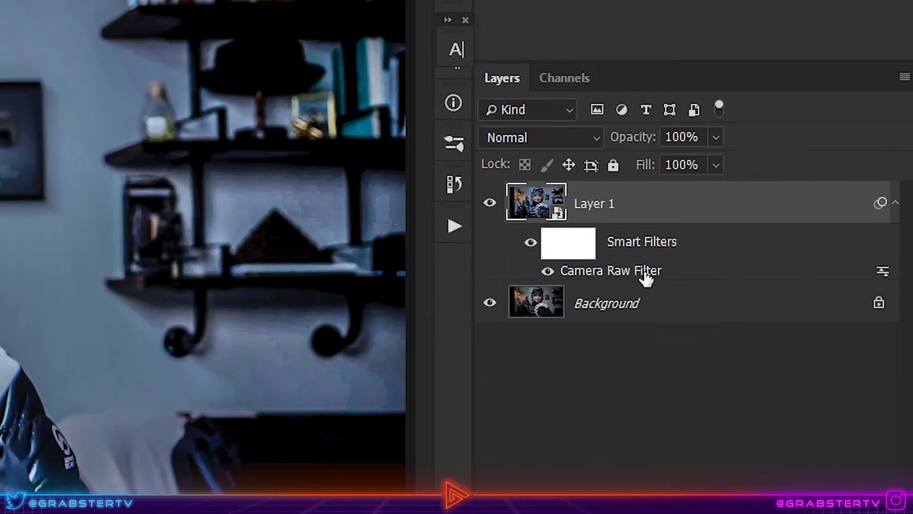
double_click(640, 271)
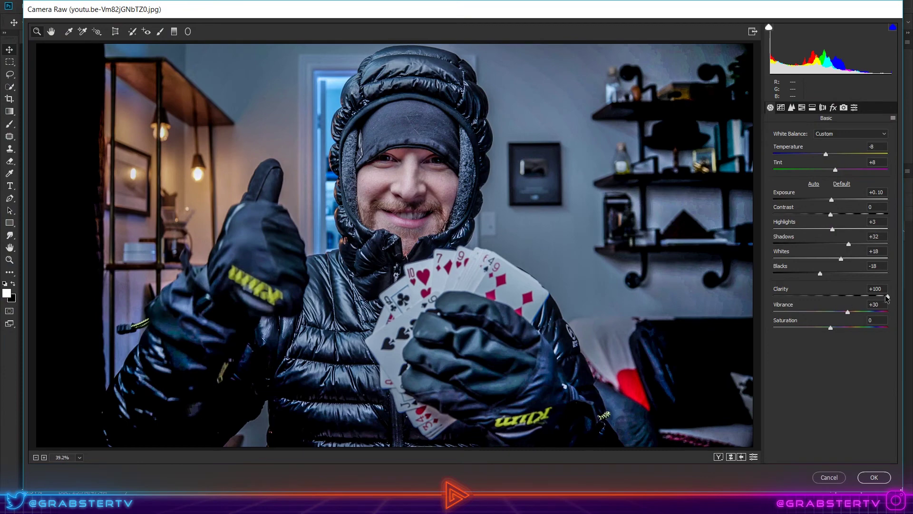
left_click_drag(887, 296, 871, 296)
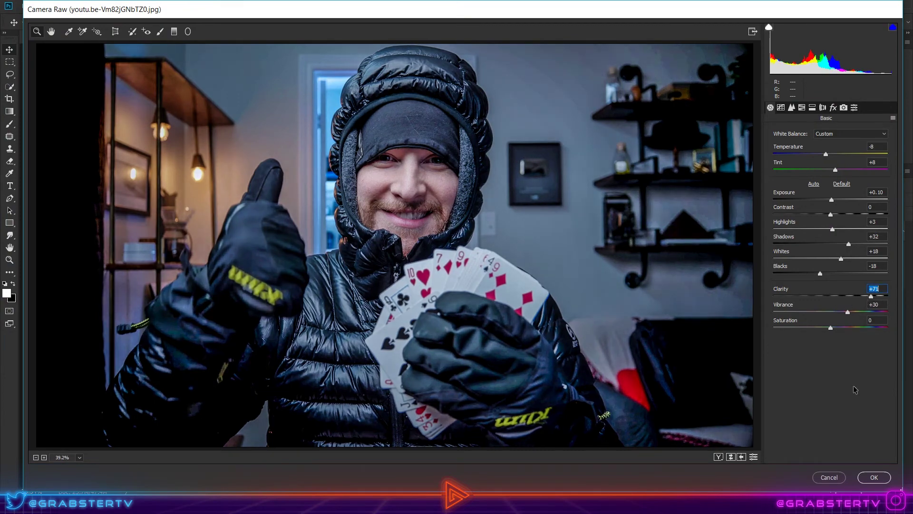
left_click(874, 477)
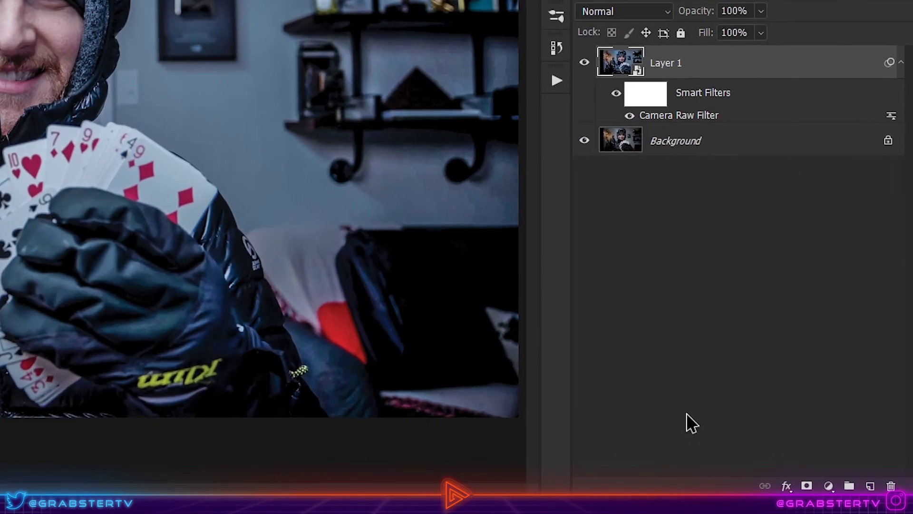
Add blank Layer 2 and set the brush foreground colour to orange-yellow #ffc949
left_click(870, 485)
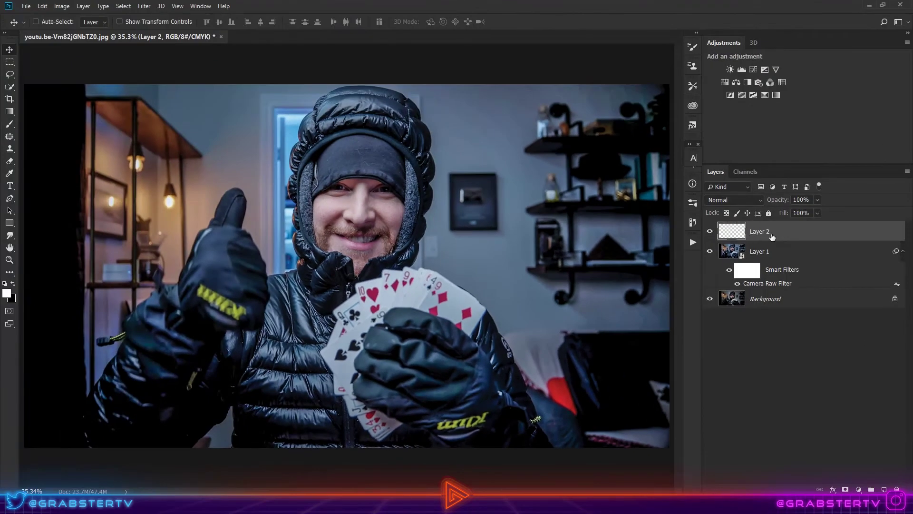
left_click(8, 125)
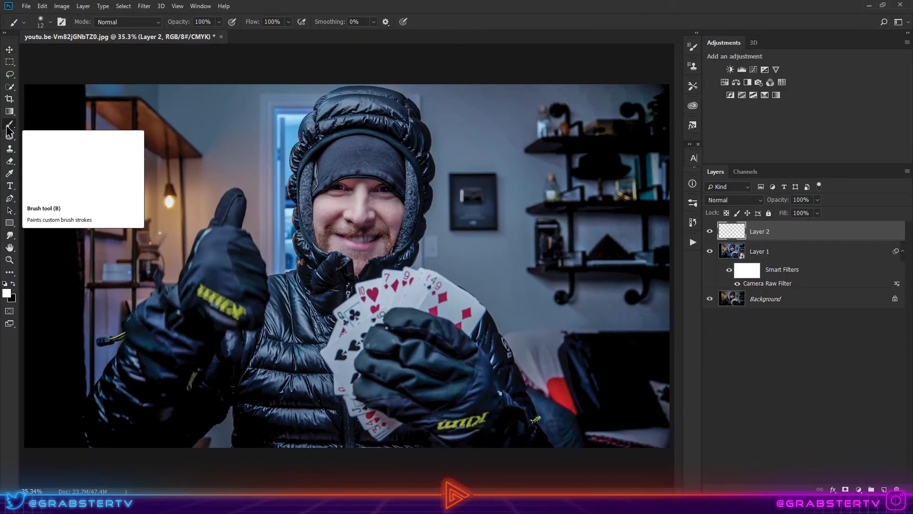
left_click(7, 294)
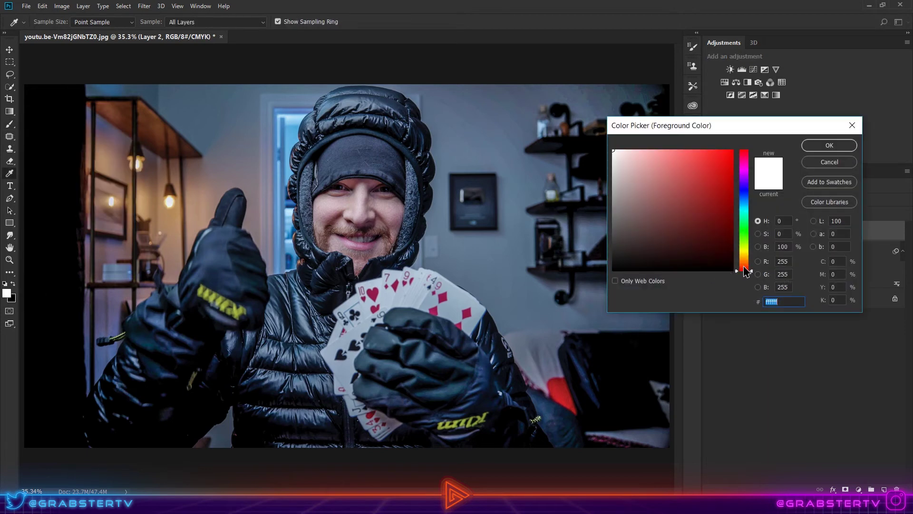
left_click_drag(746, 271, 746, 262)
left_click_drag(744, 126, 583, 118)
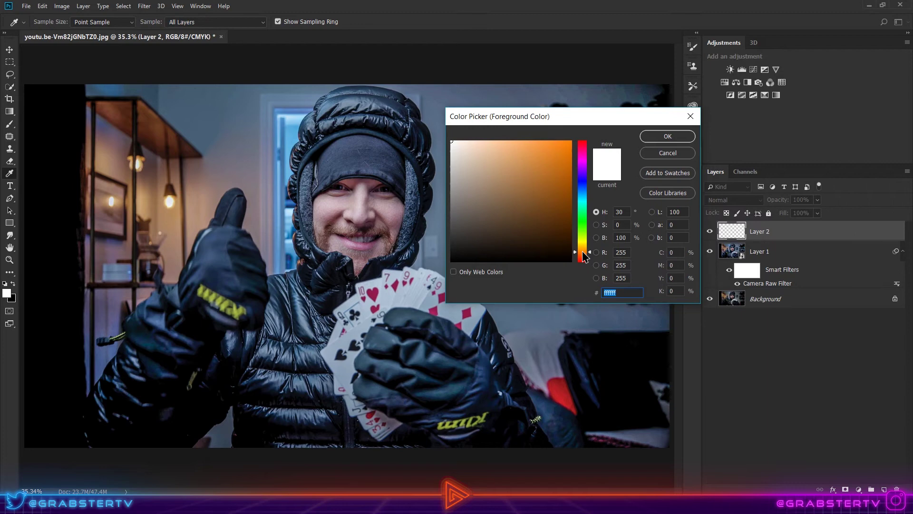
left_click_drag(529, 155, 537, 141)
left_click_drag(586, 252, 585, 247)
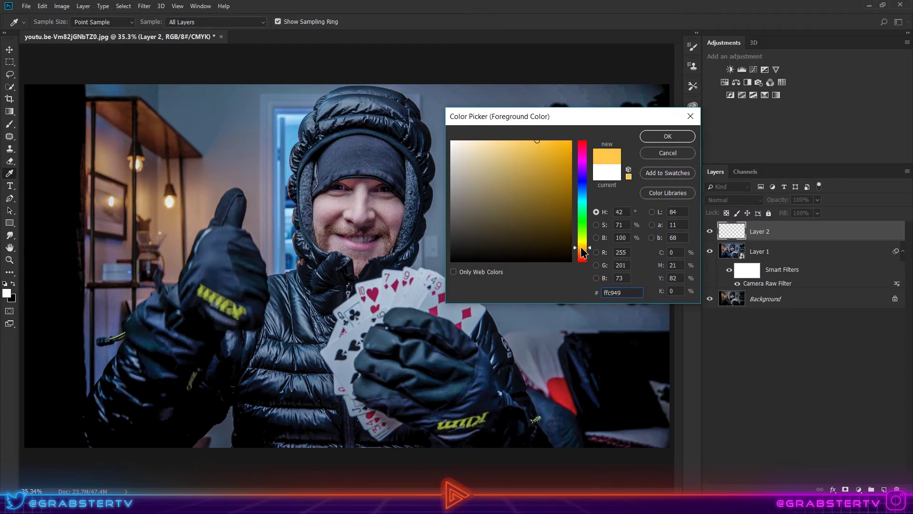
left_click(686, 138)
key("b")
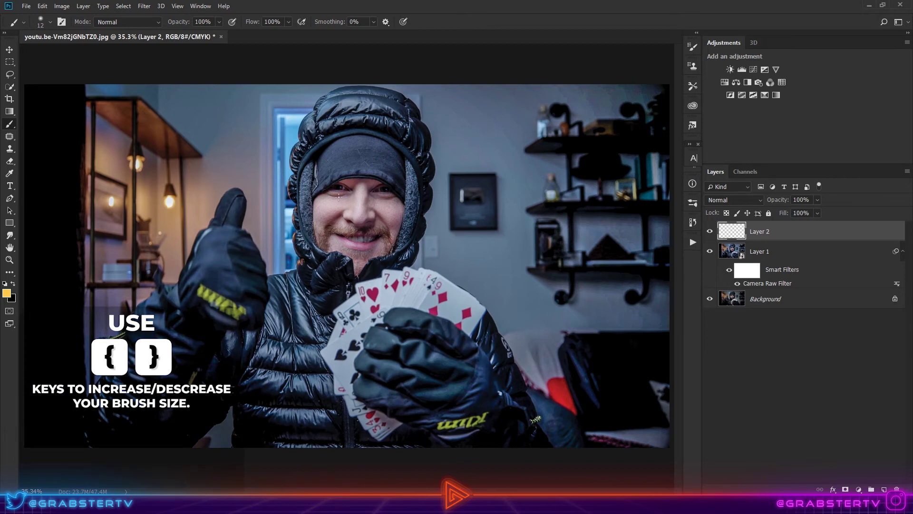
Paint Layer 2 orange-yellow with a size-125 brush across the canvas
key("bracketright")
key("bracketright")
key("bracketright")
key("bracketright")
key("bracketright")
key("bracketright")
key("bracketright")
key("bracketright")
key("bracketright")
key("bracketright")
key("bracketright")
key("bracketright")
key("bracketright")
key("bracketright")
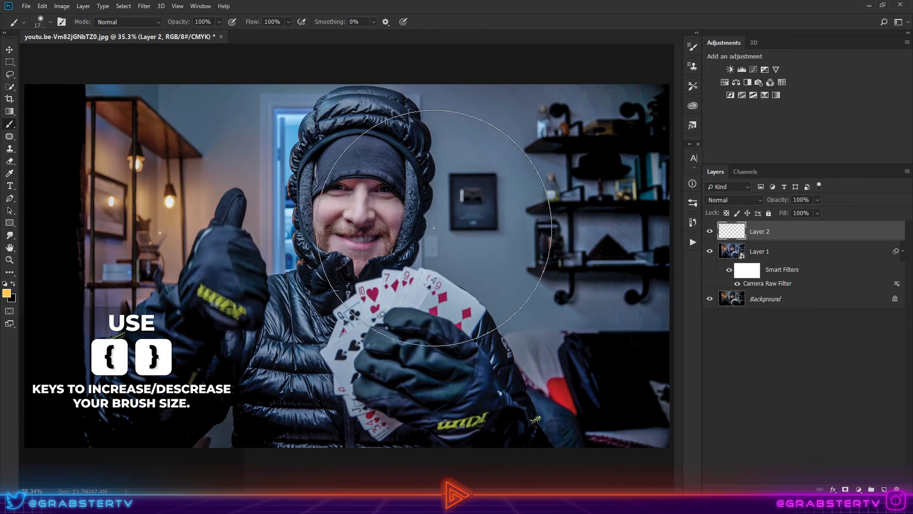
mouse_move(489, 347)
left_mouse_down()
mouse_move(510, 366)
mouse_move(499, 71)
mouse_move(621, 186)
left_mouse_up()
mouse_move(624, 232)
left_mouse_down()
mouse_move(479, 387)
mouse_move(503, 133)
mouse_move(493, 248)
mouse_move(627, 259)
left_mouse_up()
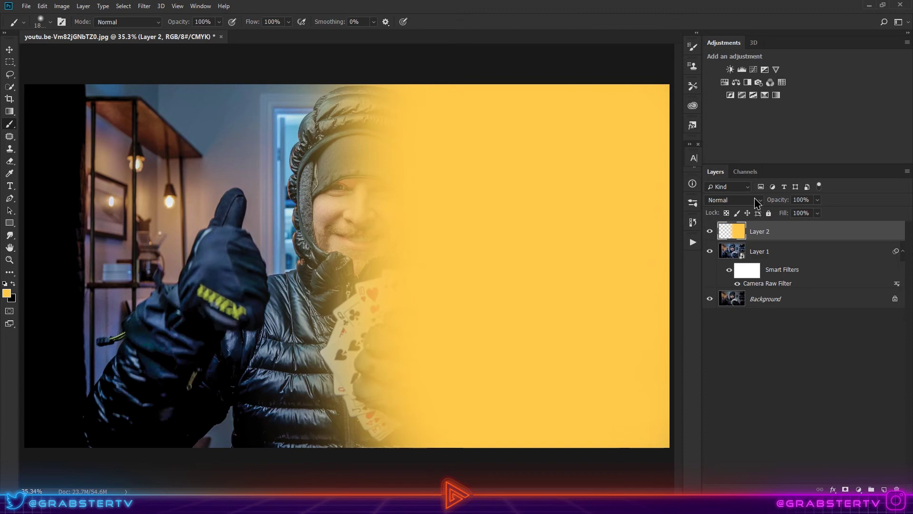
Set Layer 2's blend mode to Color at 44% opacity
left_click(738, 202)
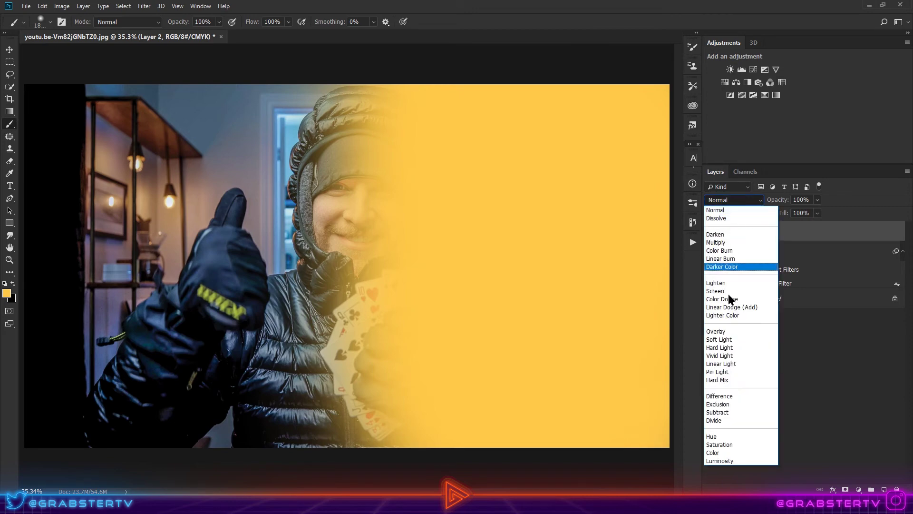
left_click(743, 452)
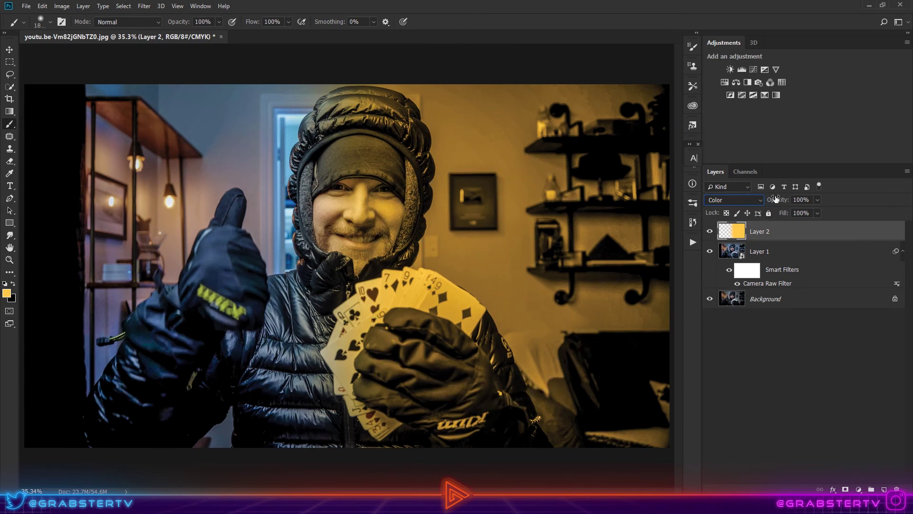
mouse_move(776, 198)
left_mouse_down()
mouse_move(737, 199)
mouse_move(745, 199)
left_mouse_up()
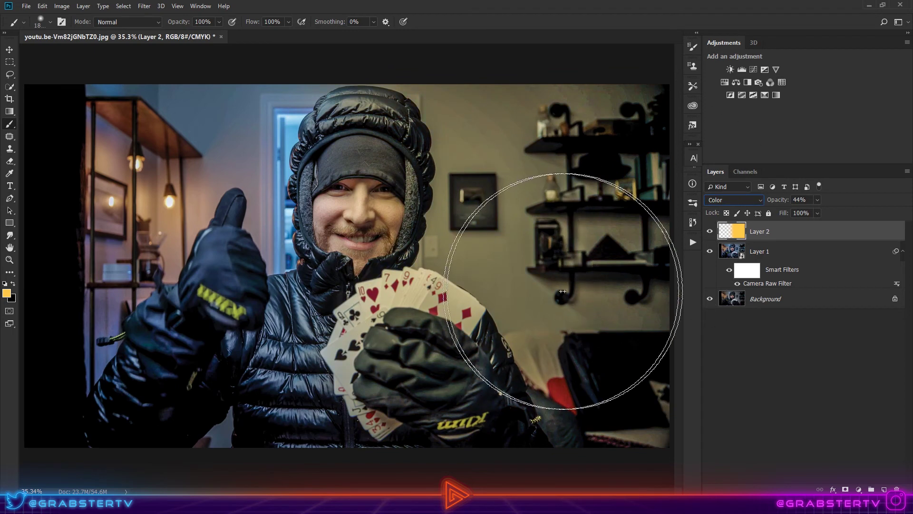
left_click(9, 49)
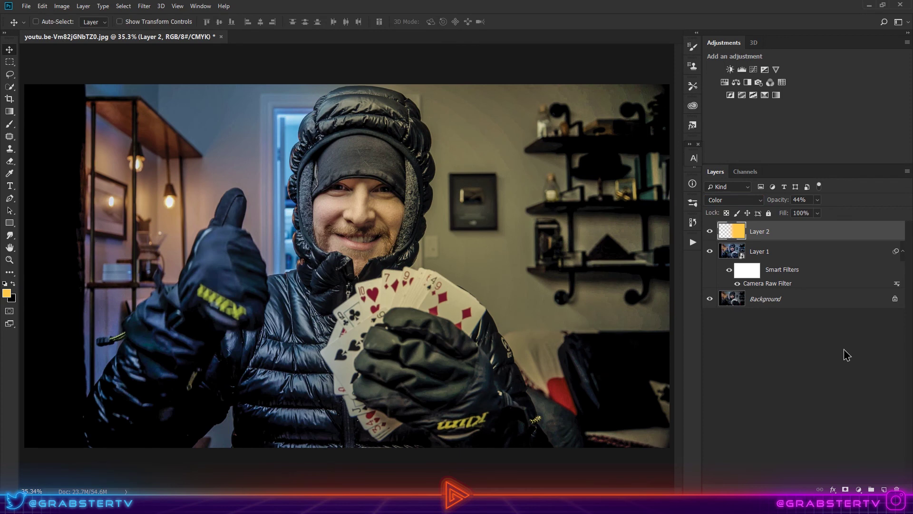
Group Layer 1 and Layer 2 into Group 1 and mask it to the left half
left_click(826, 256, "ctrl")
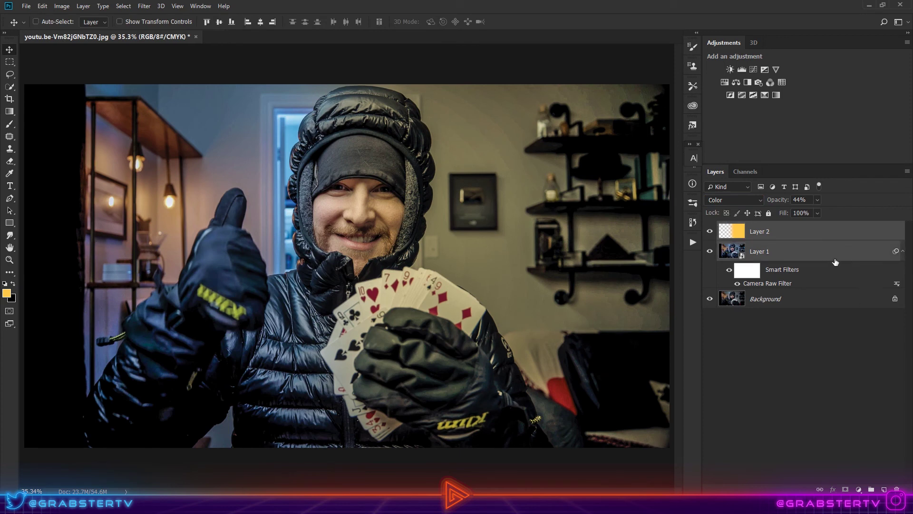
key("ctrl+g")
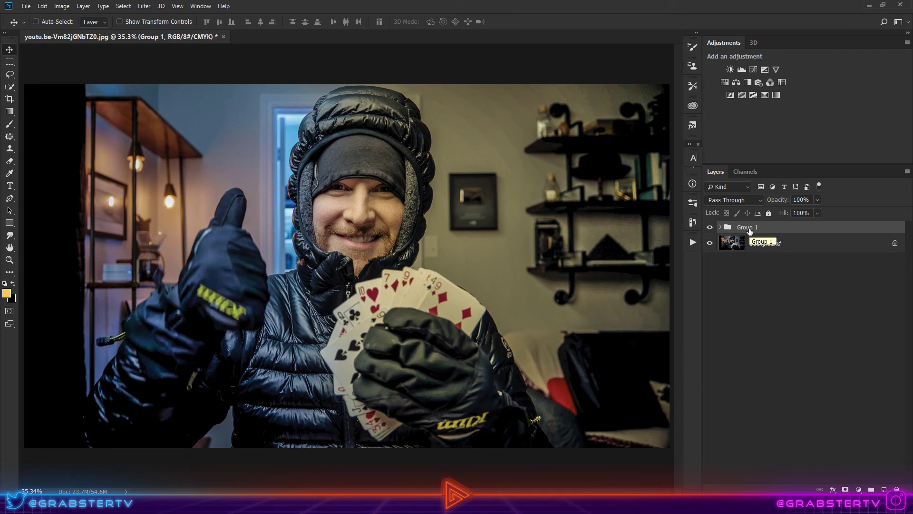
left_click(10, 62)
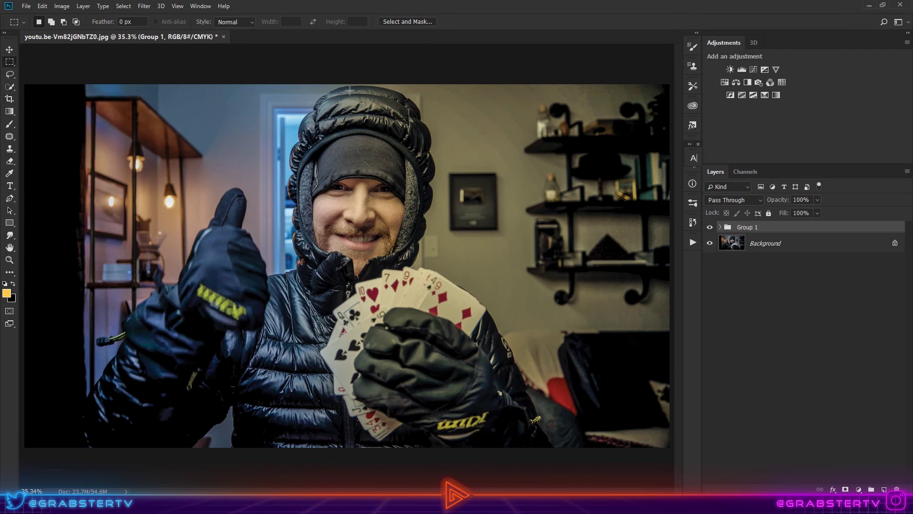
scroll(361, 78, "down", 1)
left_click_drag(54, 101, 358, 492)
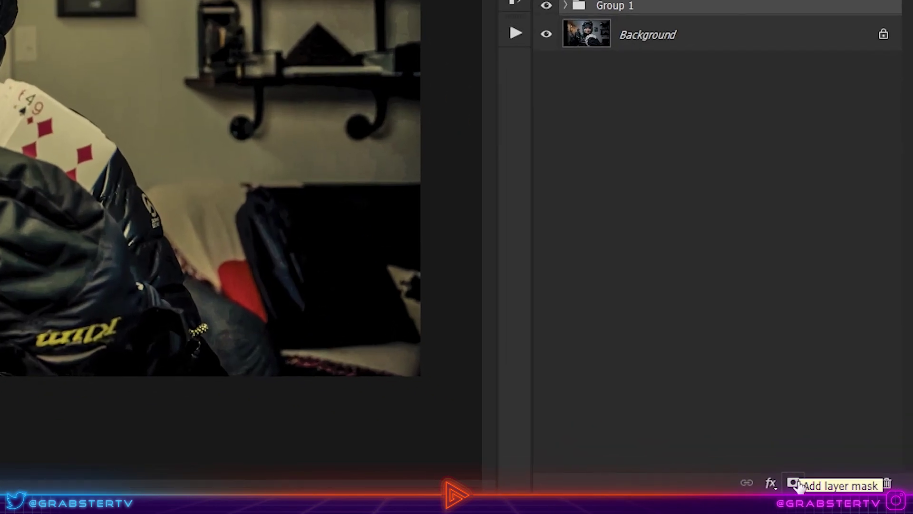
left_click(793, 483)
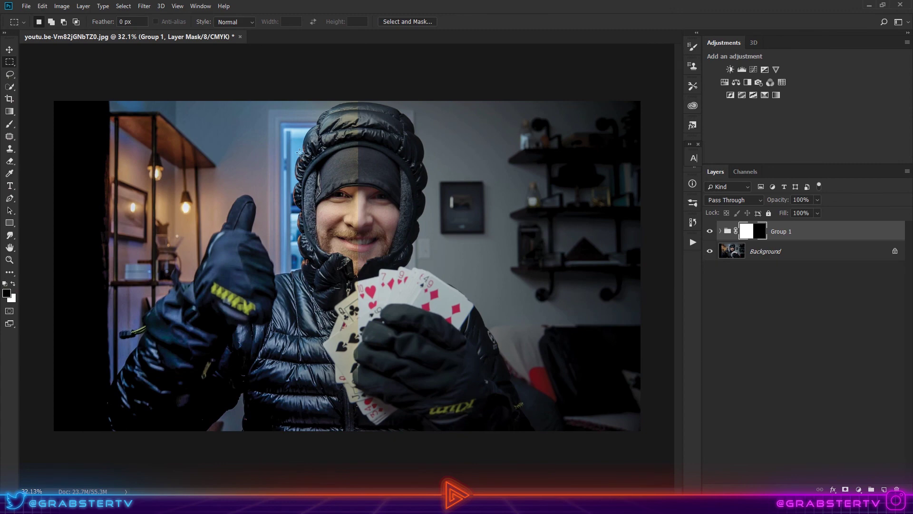
Toggle Group 1's visibility twice to compare the edit with the original
left_click(709, 232)
left_click(709, 232)
left_click(709, 233)
left_click(710, 233)
Disable Group 1's layer mask so the warm Camera Raw and yellow-tint edit covers the whole photo
left_click(758, 232, "shift")
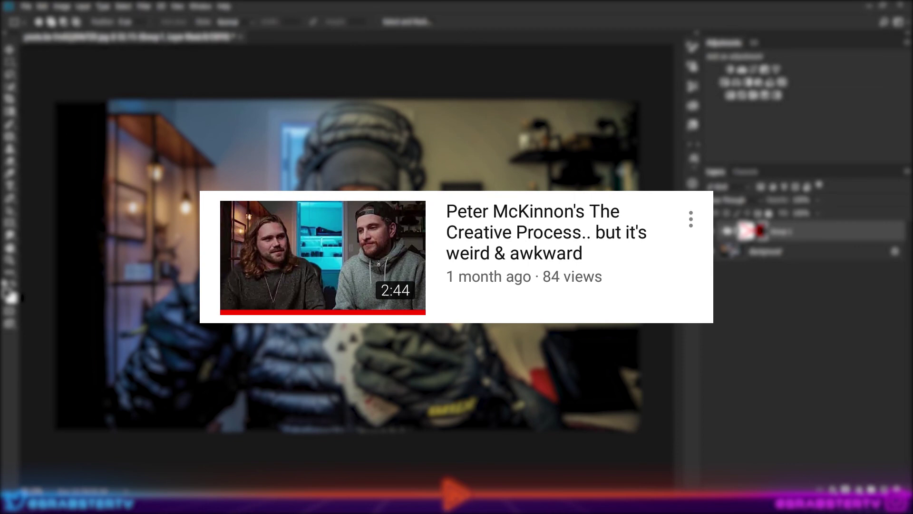